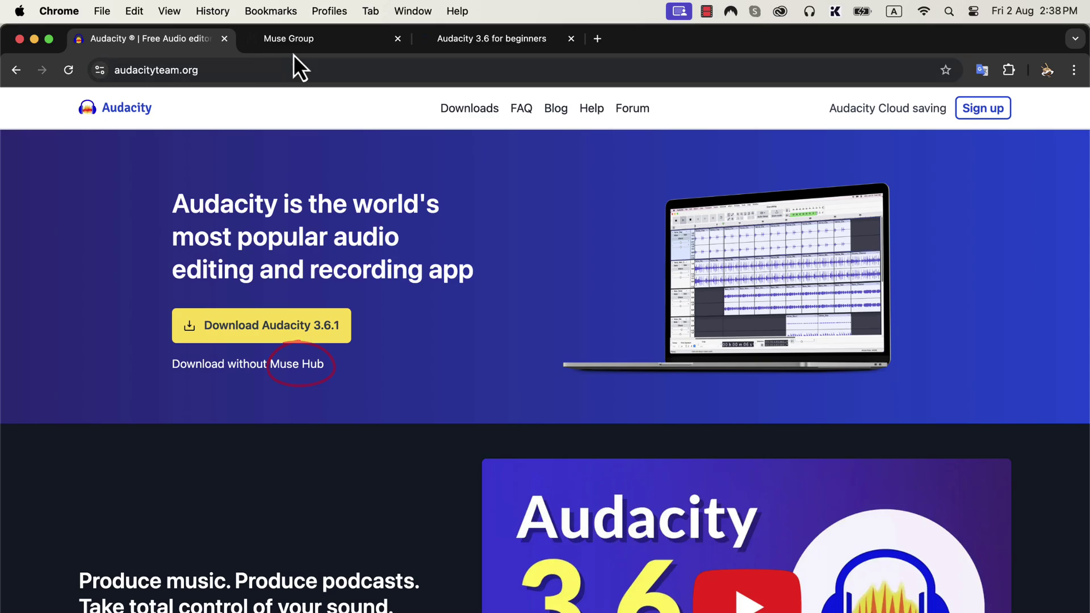
Switch to the Muse Group site and show its products page listing Audacity and Muse Hub
{"action": "left_click", "coordinate": [314, 43]}
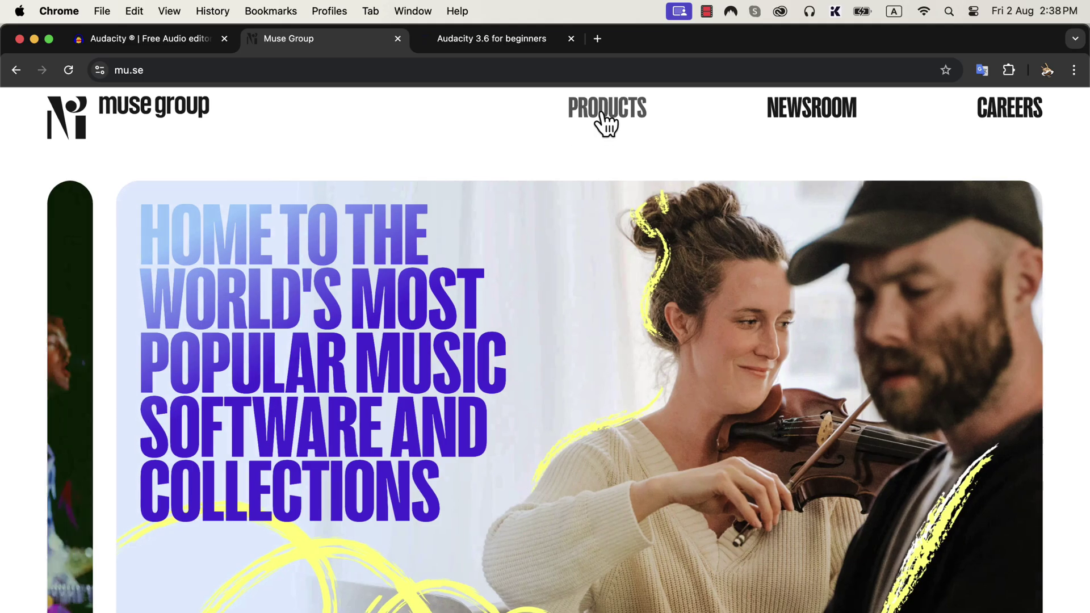
{"action": "left_click", "coordinate": [604, 117]}
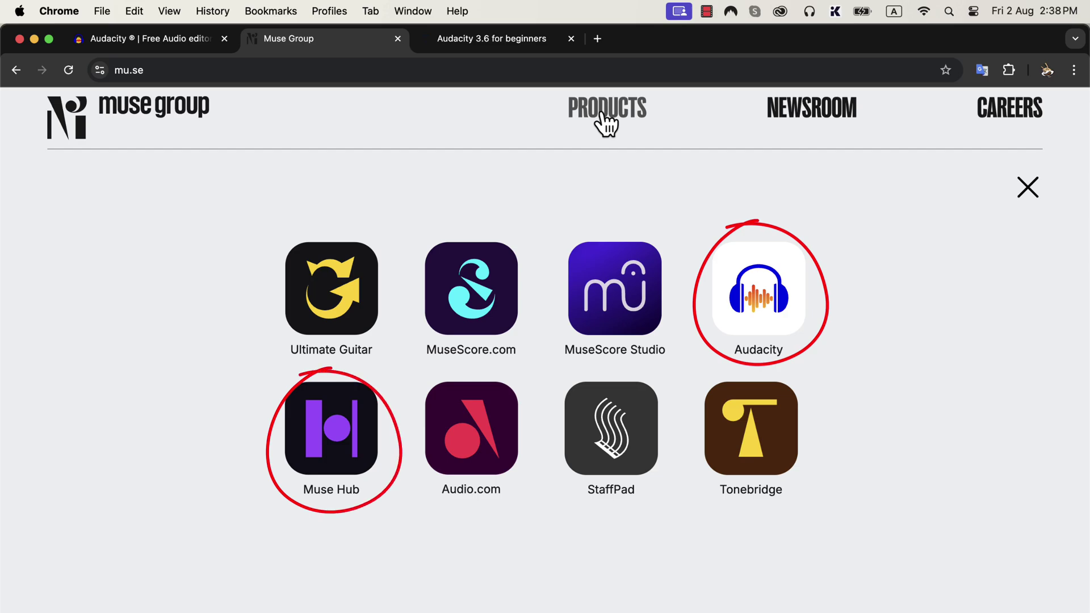
Return to the audacityteam.org home page with its Download Audacity 3.6.1 offer
{"action": "left_click", "coordinate": [196, 43]}
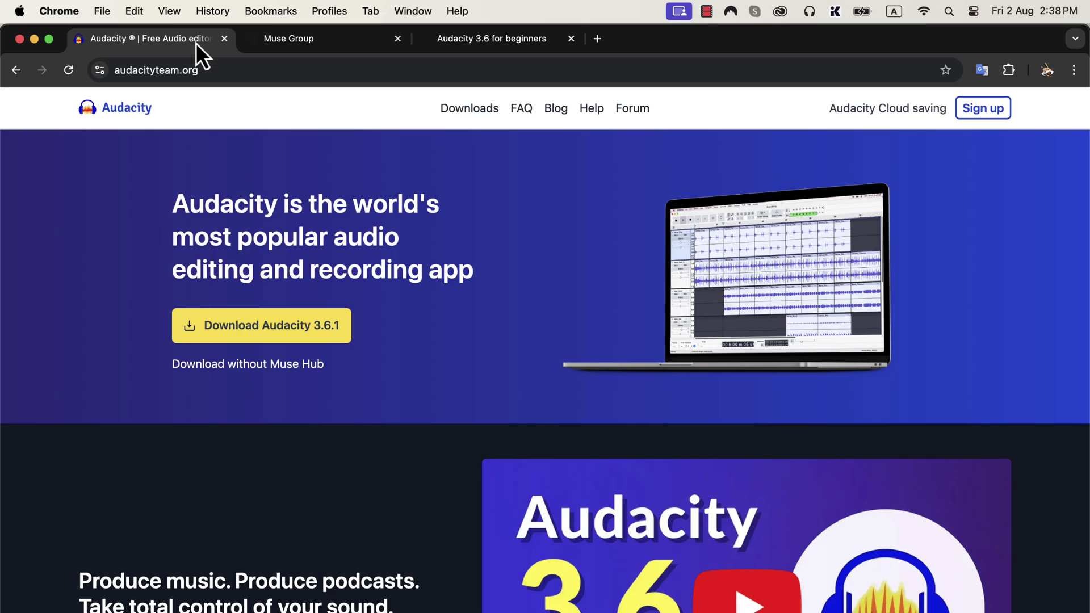
Download Muse_Hub.dmg (13.8 MB) via Download Audacity 3.6.1 and reveal it in the Thumbs folder
{"action": "left_click", "coordinate": [251, 328]}
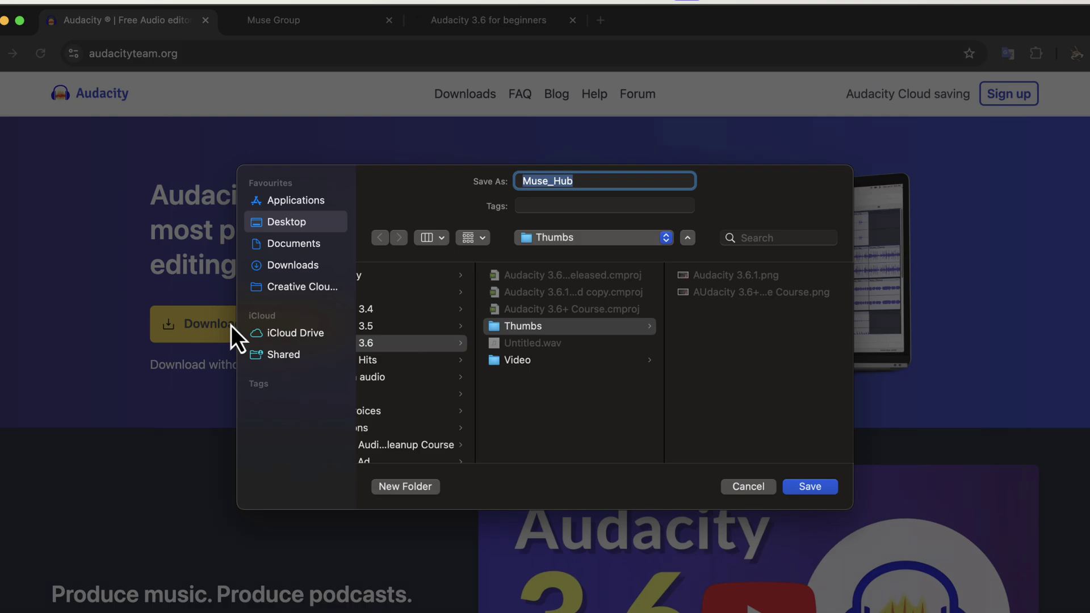
{"action": "left_click", "coordinate": [789, 485]}
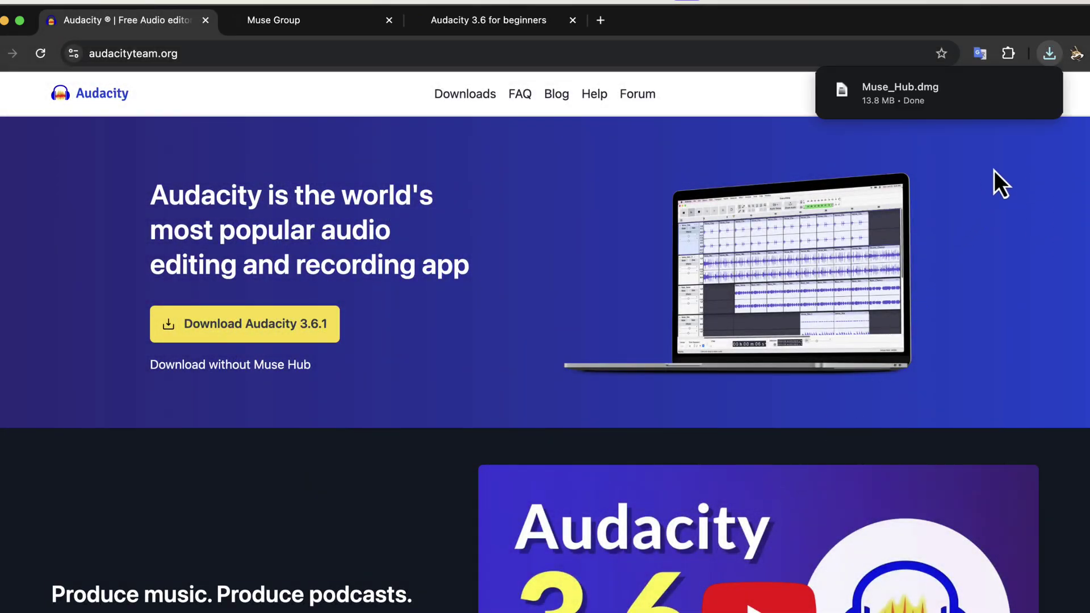
{"action": "left_click", "coordinate": [1013, 90]}
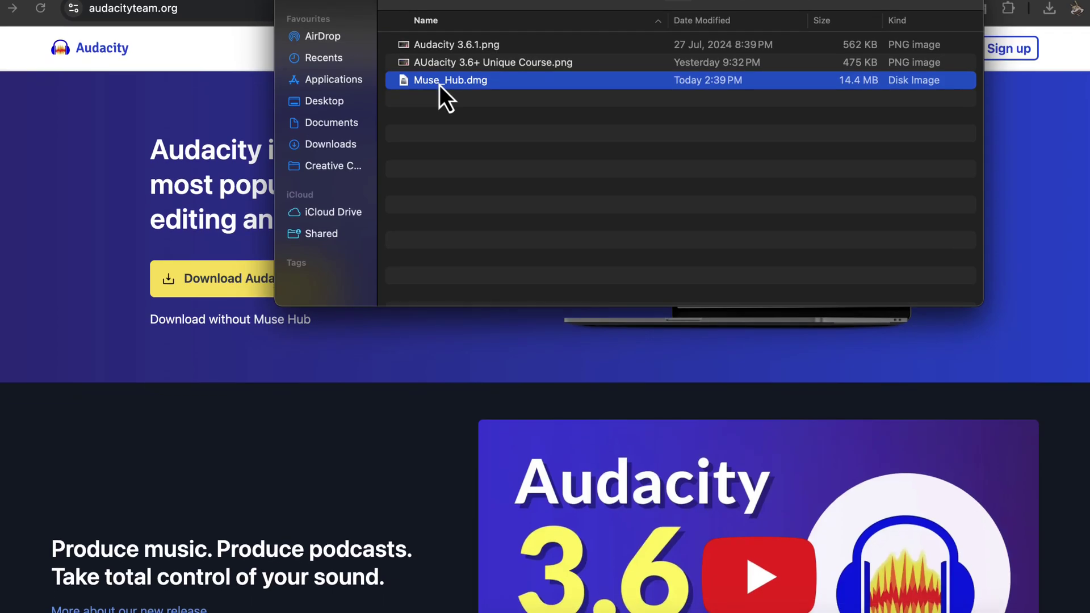
Mount Muse_Hub.dmg and copy Muse Hub into Applications, replacing the older copy
{"action": "double_click", "coordinate": [439, 86]}
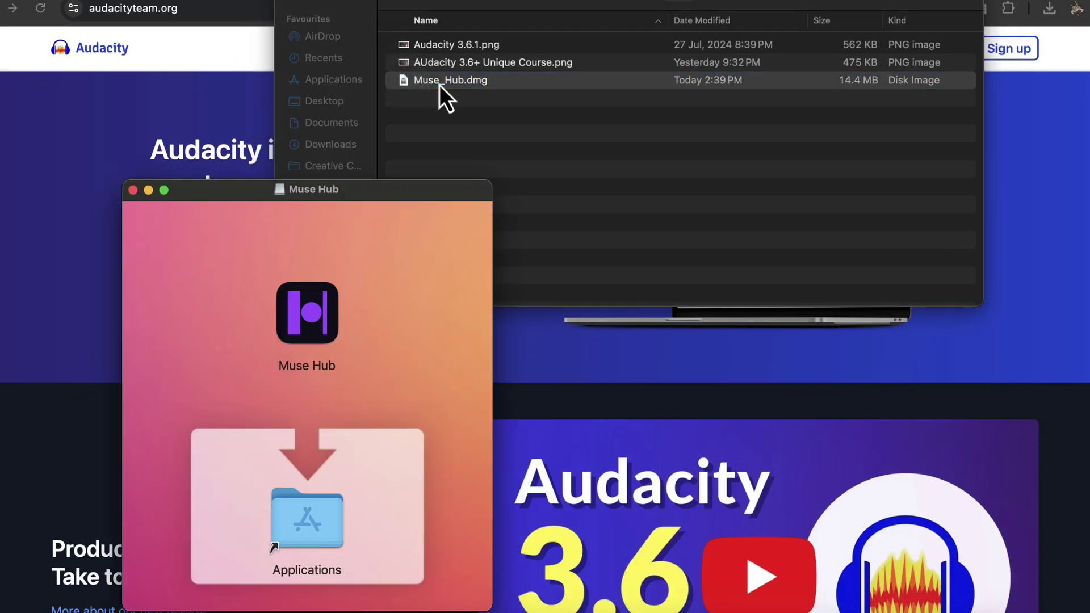
{"action": "left_click_drag", "start_coordinate": [305, 314], "coordinate": [301, 519]}
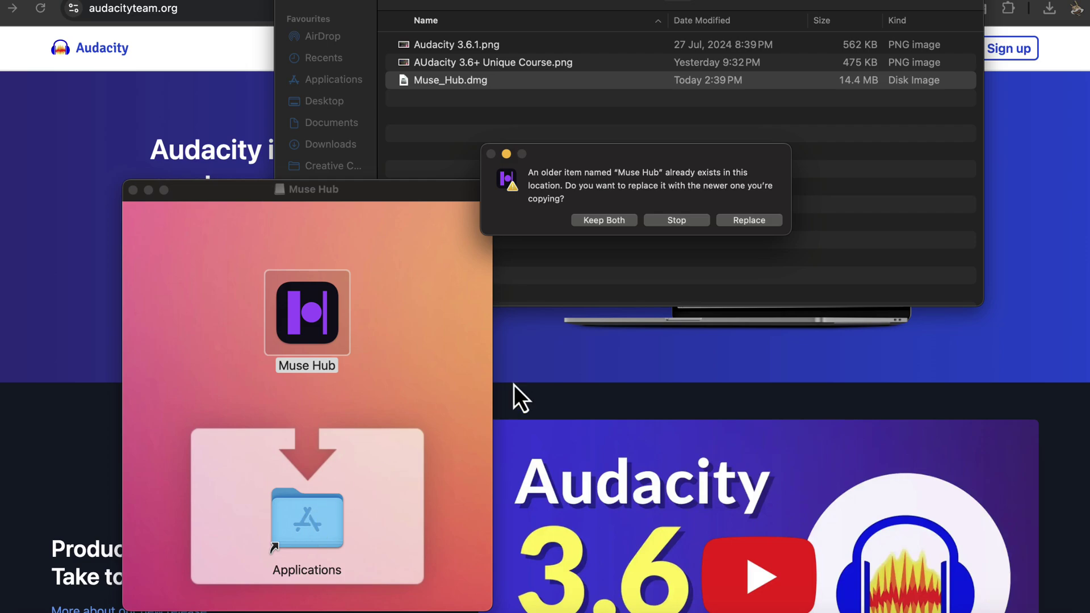
{"action": "left_click", "coordinate": [772, 221]}
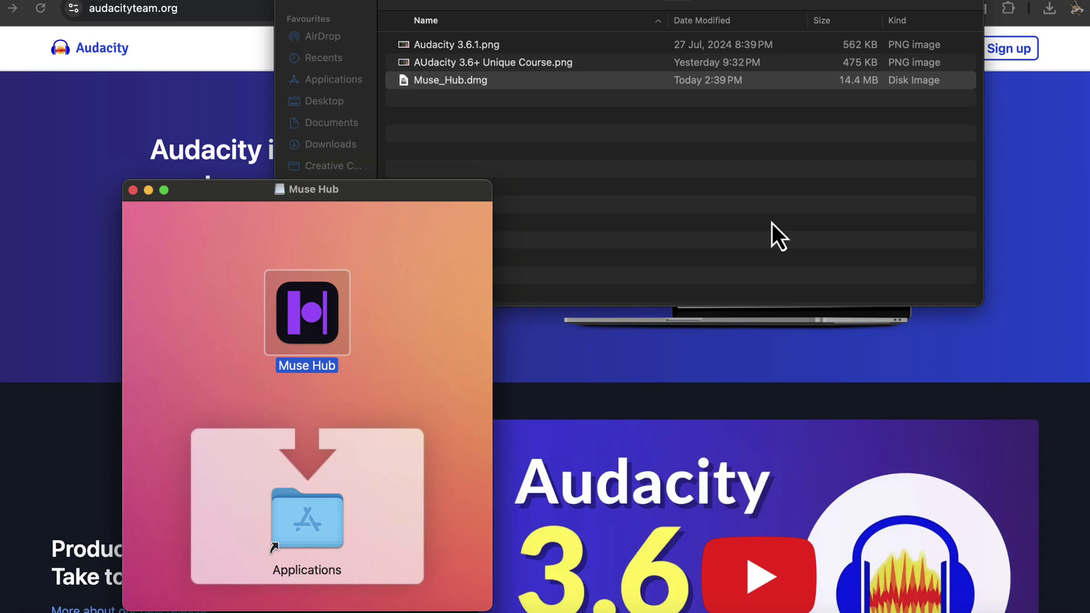
Launch Muse Hub through a Spotlight search for 'muse'
{"action": "key", "text": "super+space"}
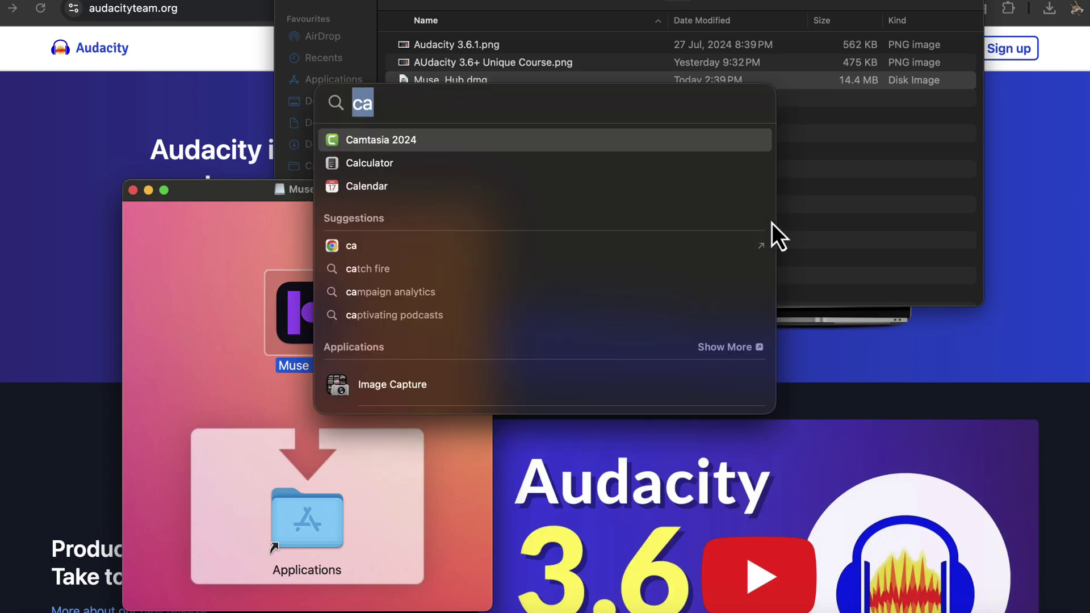
{"action": "type", "text": "muse Hub"}
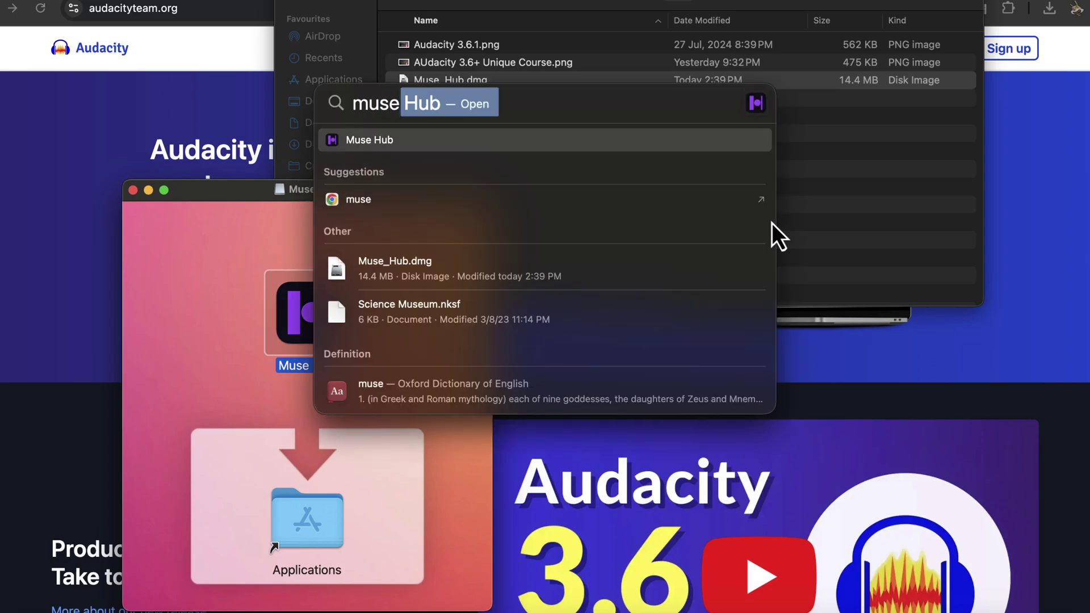
{"action": "key", "text": "Return"}
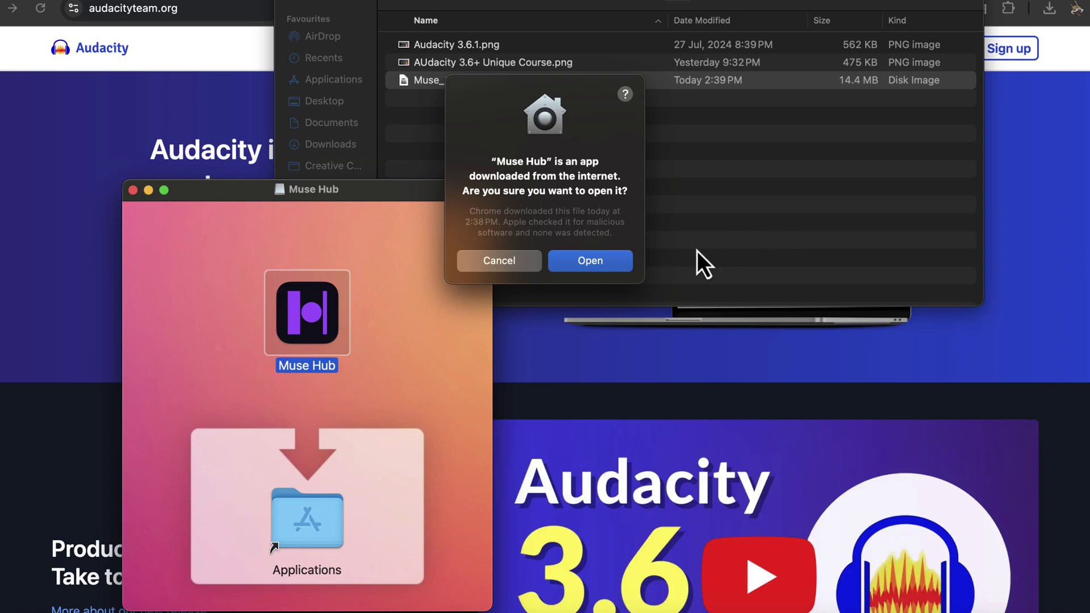
Allow Muse Hub to open, then launch Audacity from Muse Hub's Apps section
{"action": "left_click", "coordinate": [615, 265]}
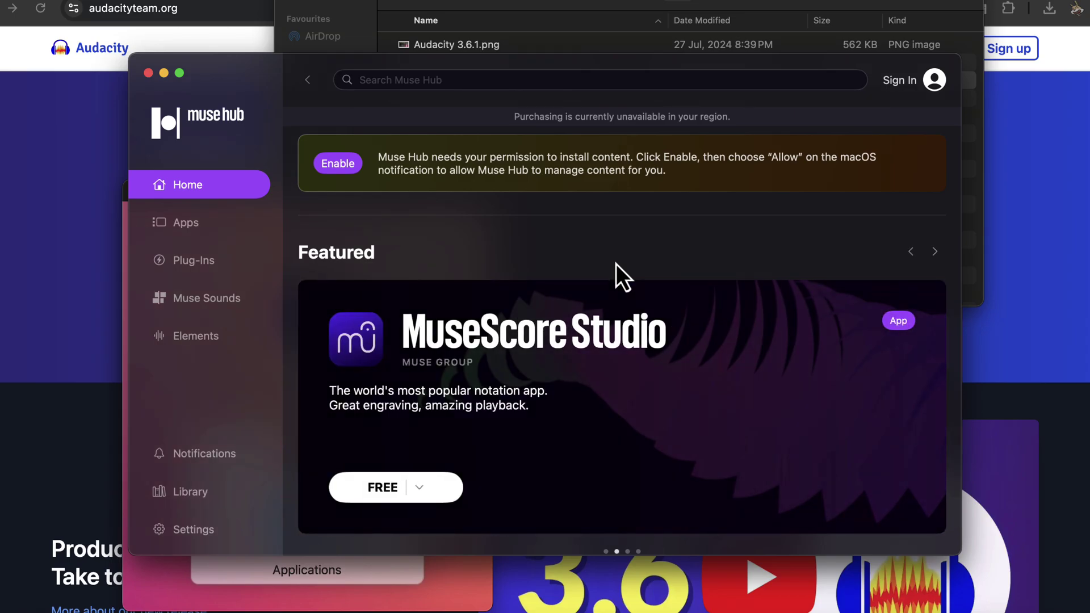
{"action": "left_click", "coordinate": [193, 226]}
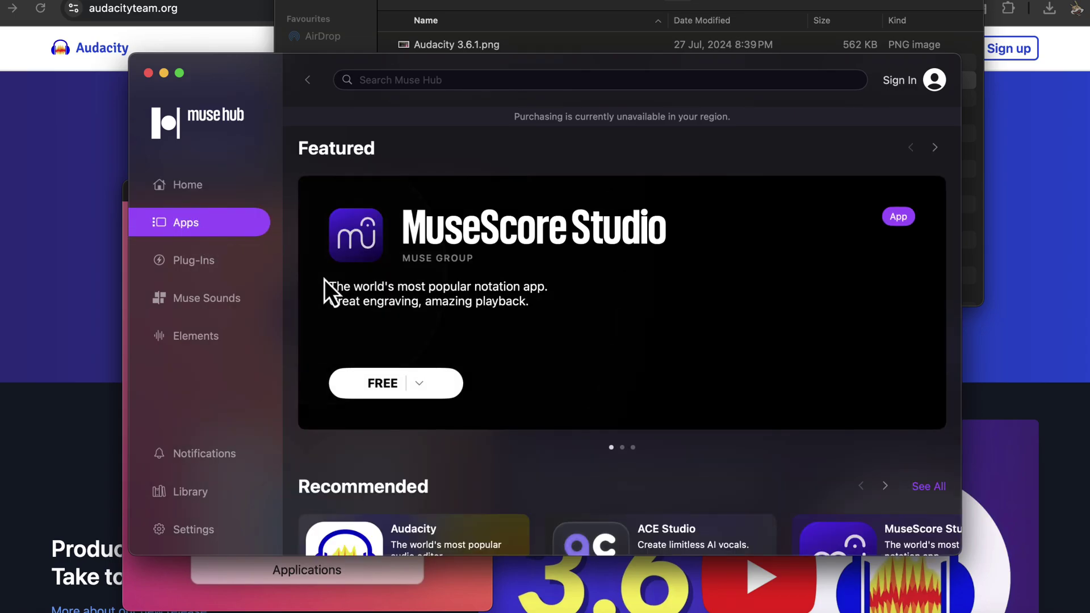
{"action": "scroll", "coordinate": [326, 281], "scroll_direction": "down", "scroll_amount": 5}
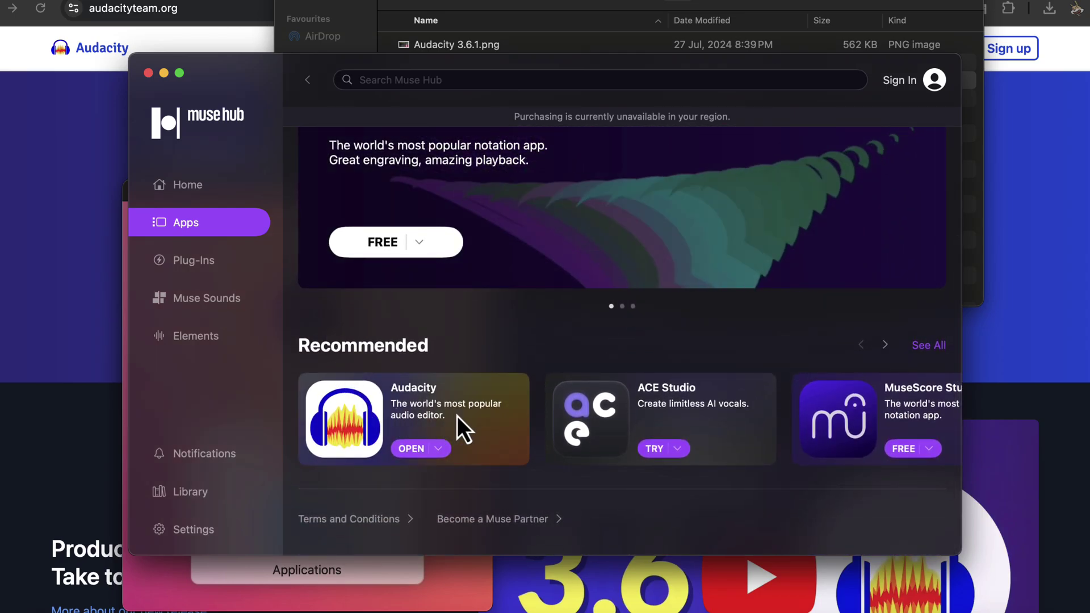
{"action": "left_click", "coordinate": [410, 448]}
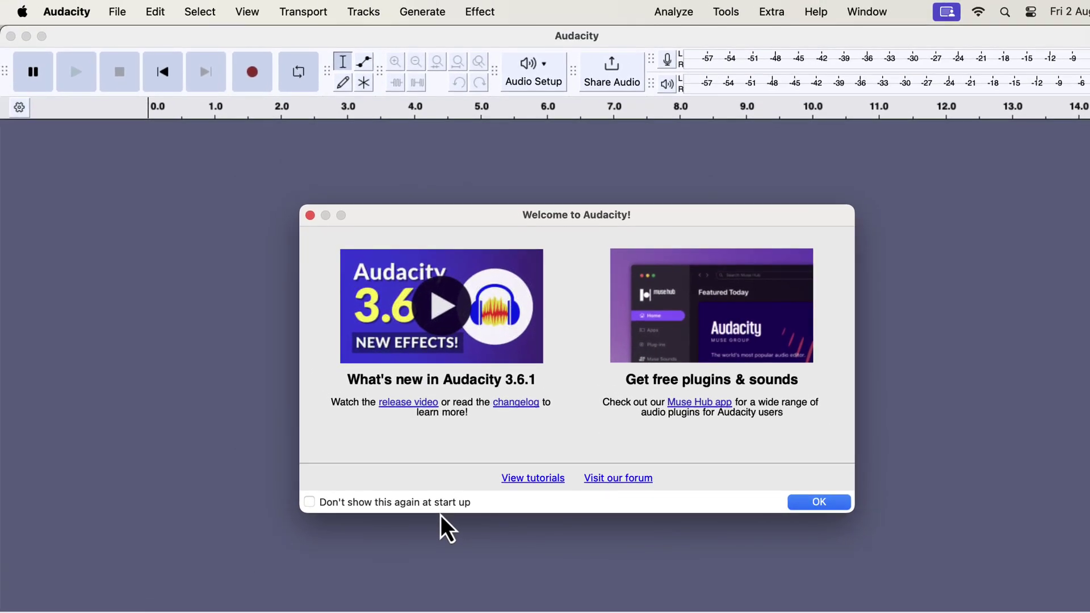
Bring Chrome back to the front on the audacityteam.org home page
{"action": "key", "text": "ctrl+Right"}
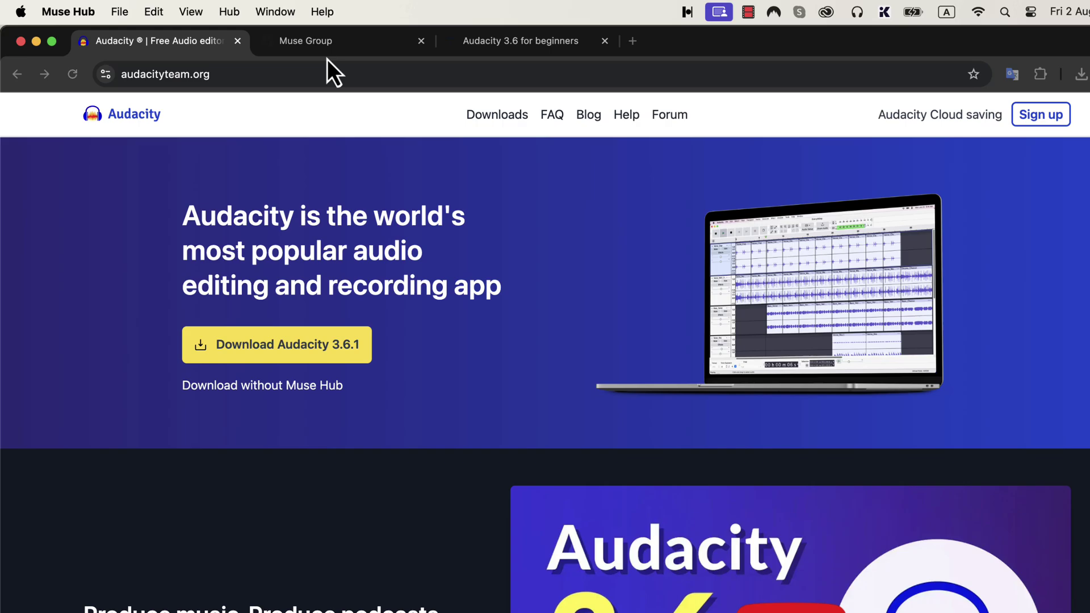
Download audacity-macOS-3.6.1-universal.dmg without Muse Hub and show it in Finder
{"action": "left_click", "coordinate": [283, 385]}
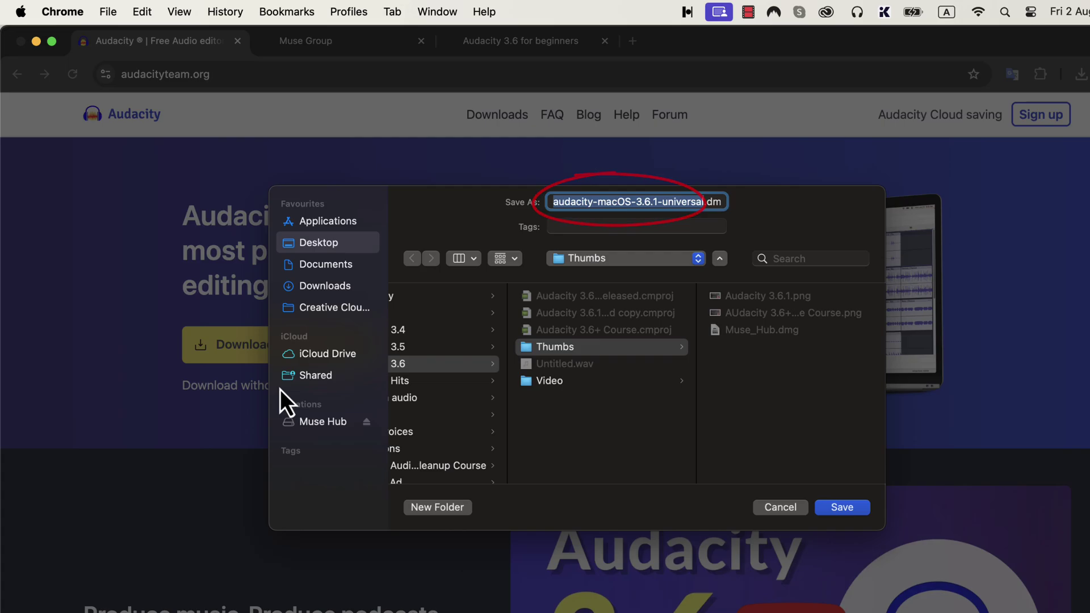
{"action": "left_click", "coordinate": [837, 511]}
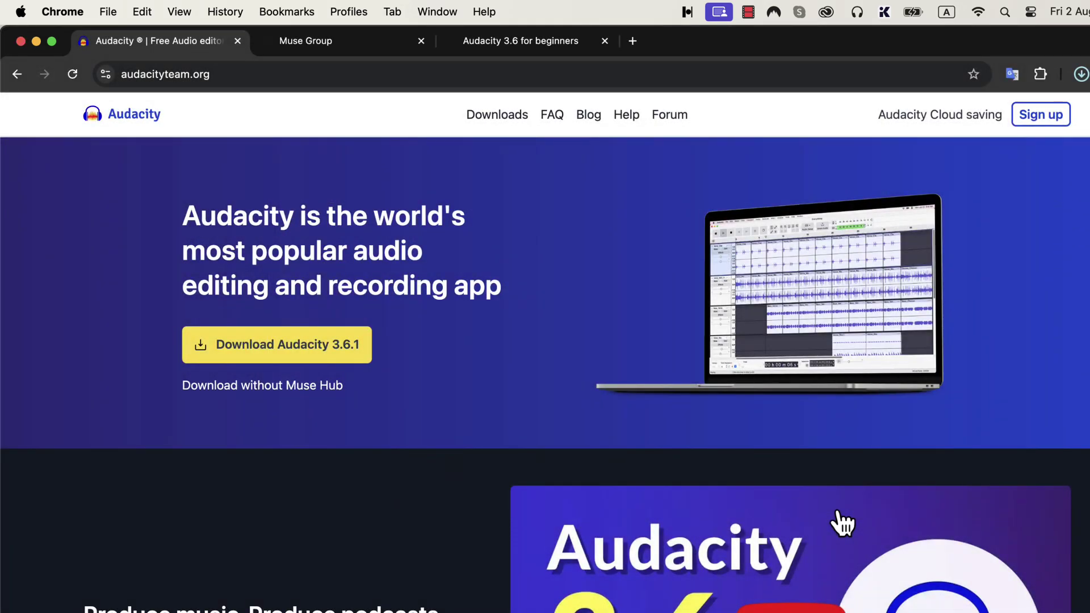
{"action": "left_click", "coordinate": [1044, 113]}
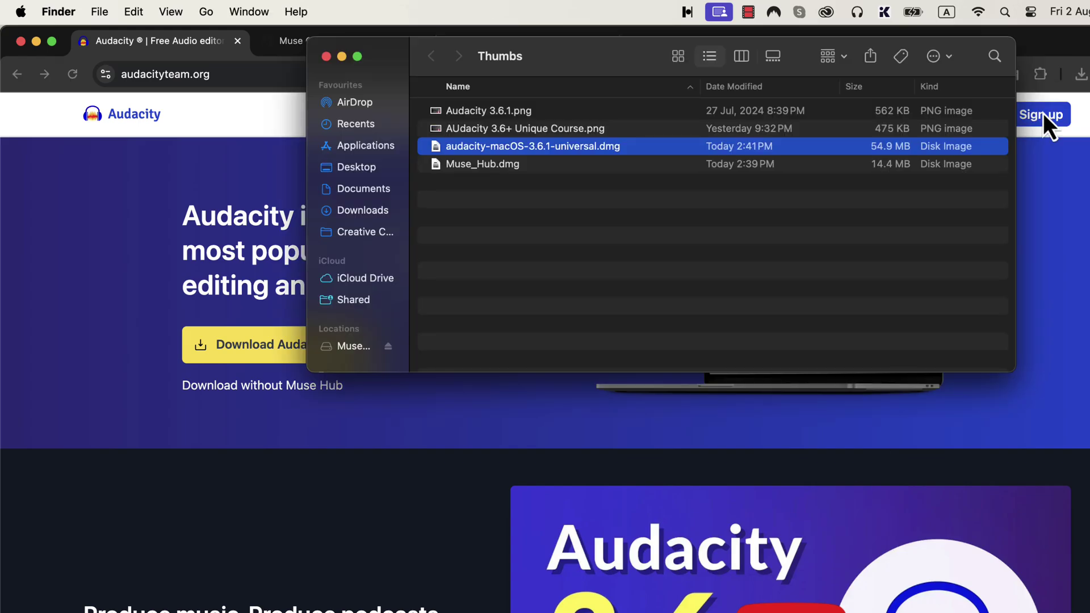
Install Audacity from the dmg into Applications, replacing the old copy, and search Spotlight for 'auda'
{"action": "double_click", "coordinate": [596, 149]}
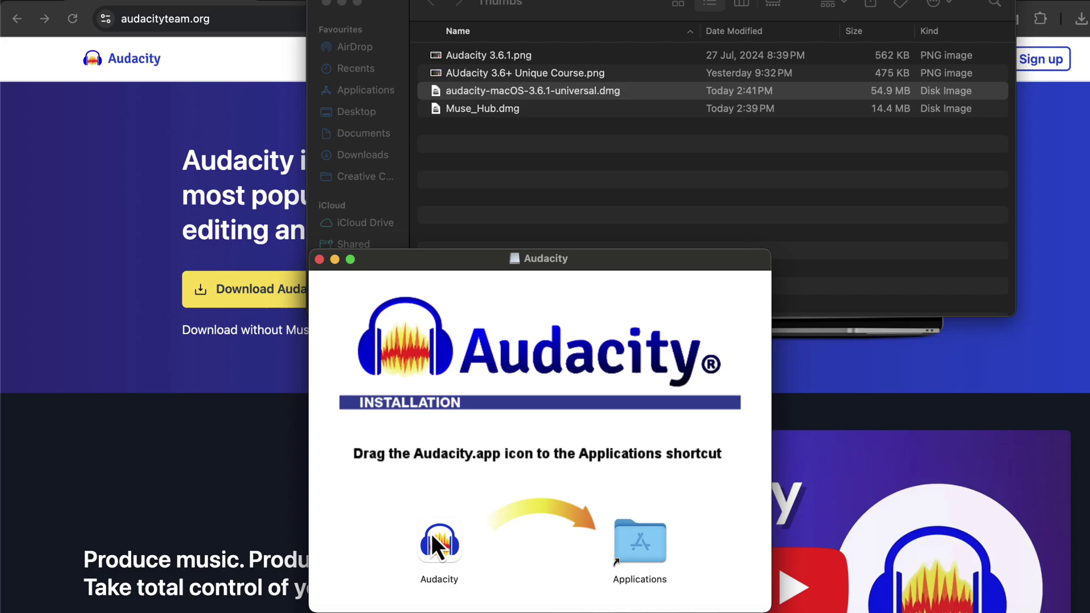
{"action": "left_click_drag", "start_coordinate": [440, 597], "coordinate": [626, 592]}
{"action": "left_click", "coordinate": [800, 211]}
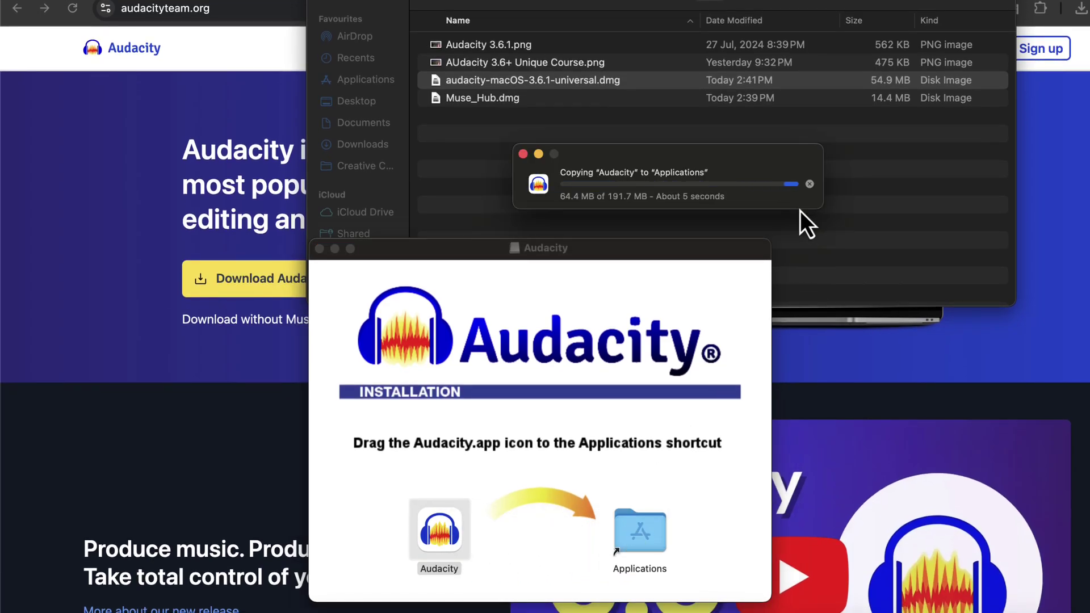
{"action": "key", "text": "super+space"}
{"action": "type", "text": "auda"}
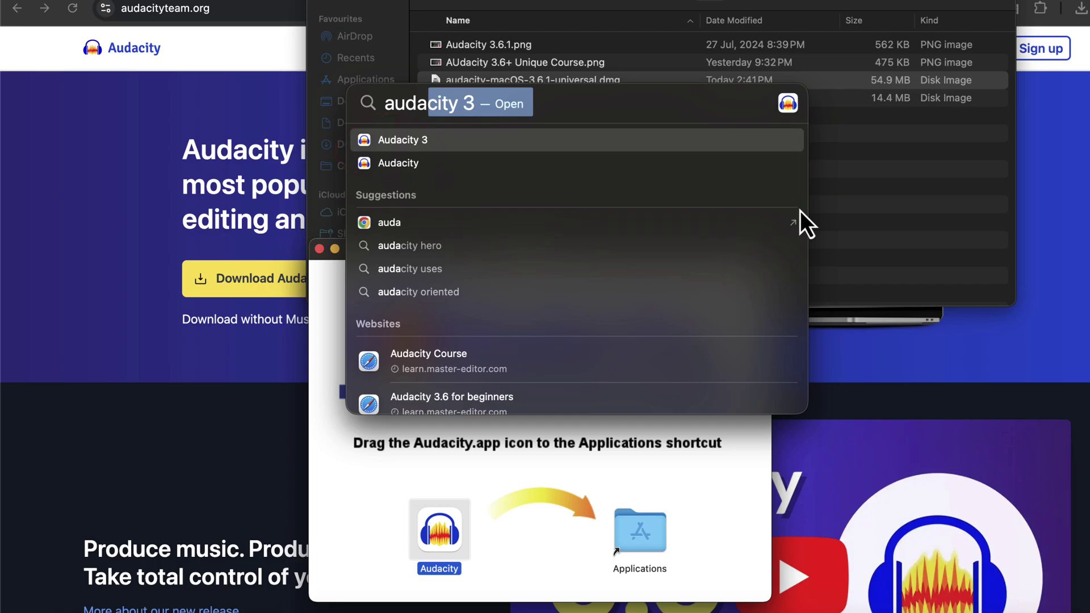
Launch the plain Audacity search result and allow it past the downloaded-app warning
{"action": "key", "text": "Down"}
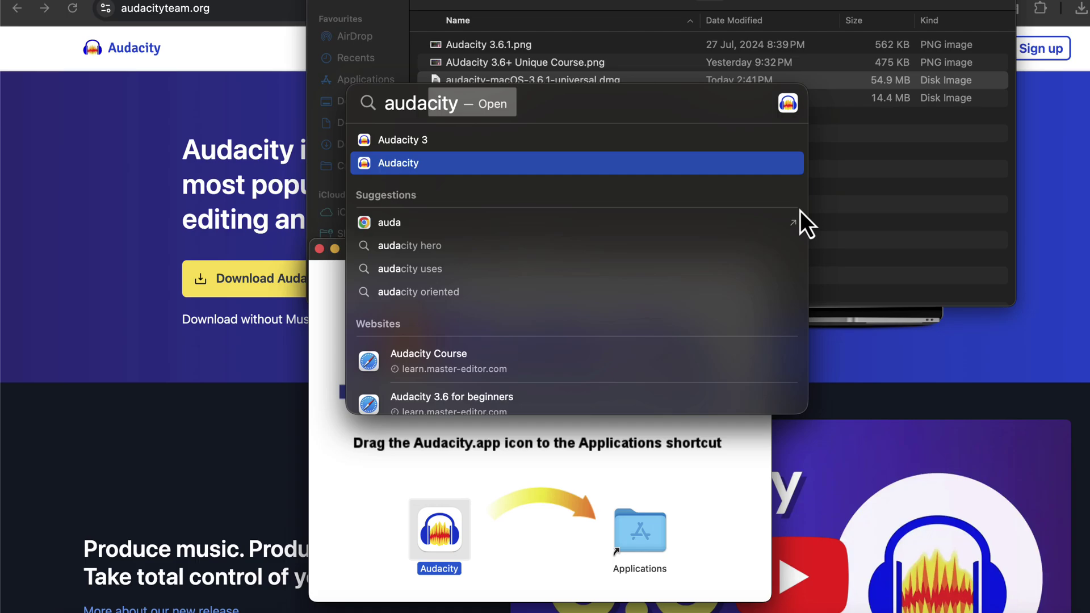
{"action": "key", "text": "Return"}
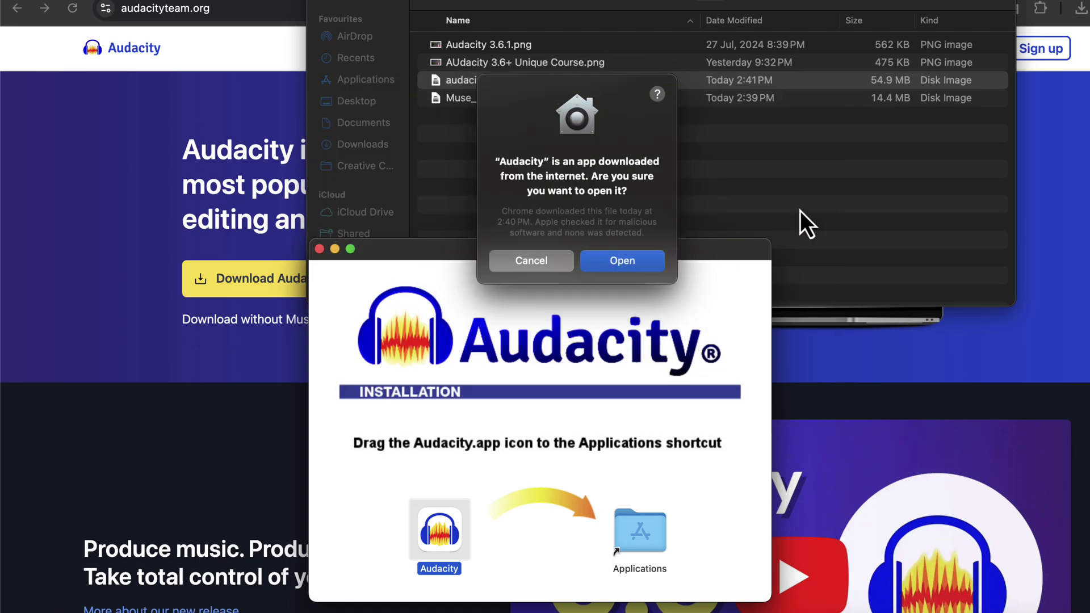
{"action": "left_click", "coordinate": [637, 260]}
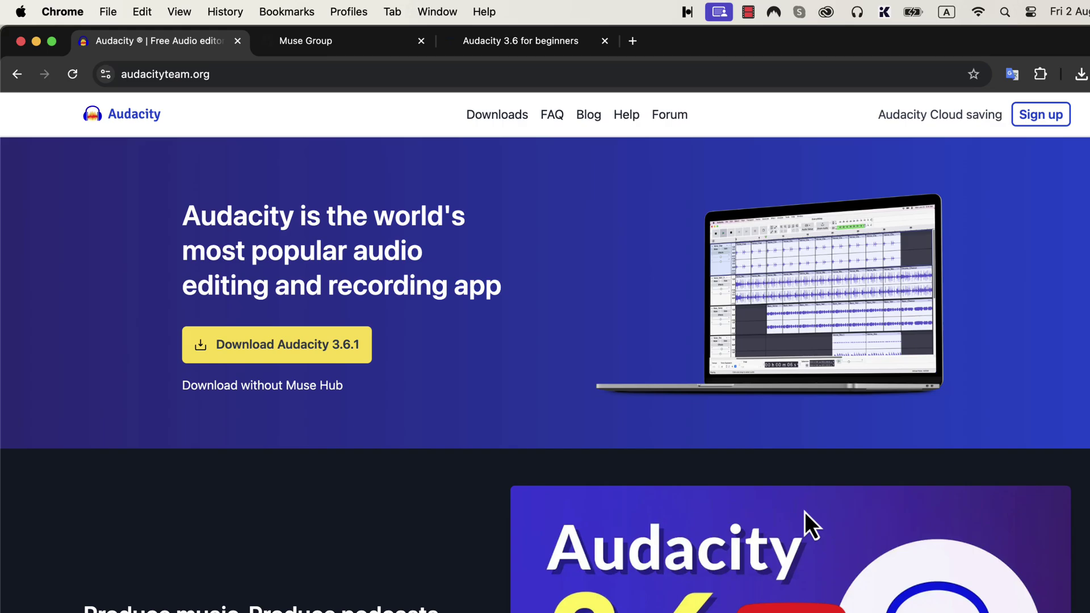
Visit the Audacity downloads page and browse FossHub's older releases such as 3.6.0 and 3.5.1
{"action": "left_click", "coordinate": [501, 115]}
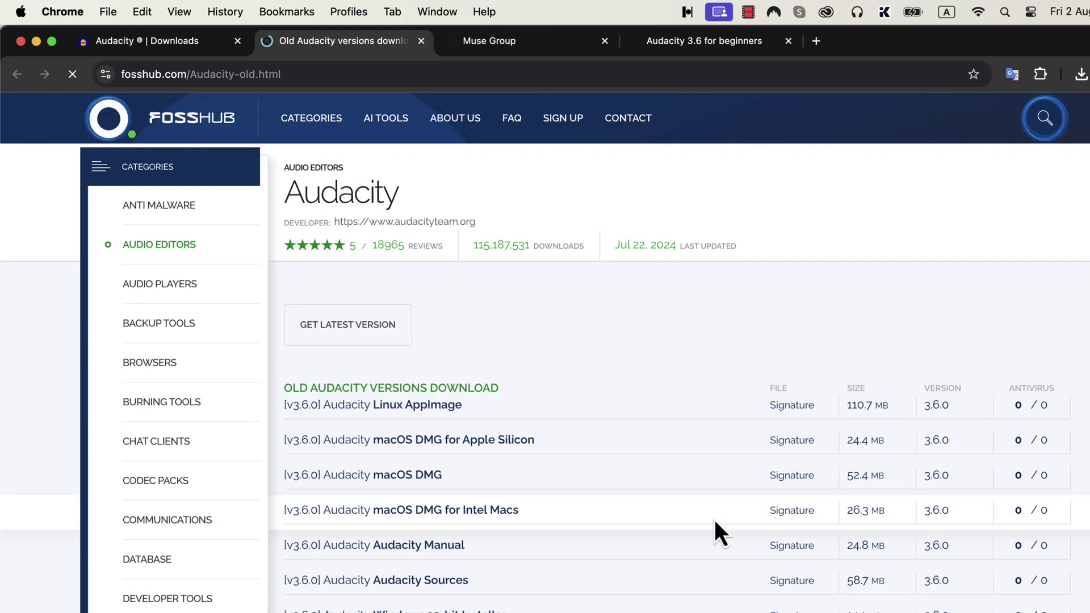
{"action": "scroll", "coordinate": [715, 519], "scroll_direction": "down", "scroll_amount": 5}
{"action": "scroll", "coordinate": [716, 520], "scroll_direction": "down", "scroll_amount": 10}
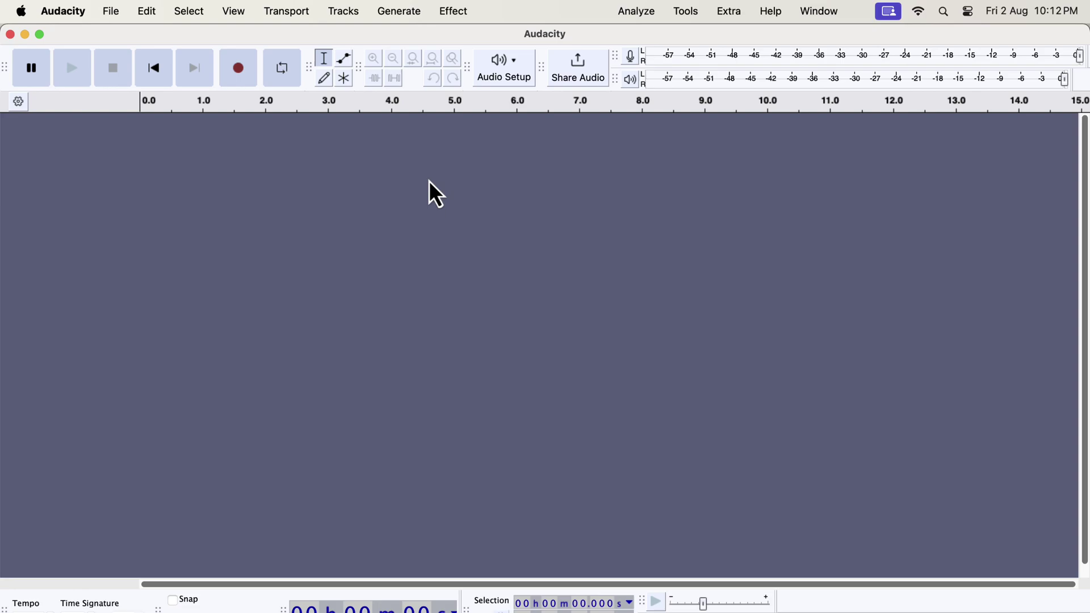
Check Audacity's Recording Device list under Audio Setup, which shows MacBook Pro Microphone but no Scarlett 2i2
{"action": "left_click", "coordinate": [511, 80]}
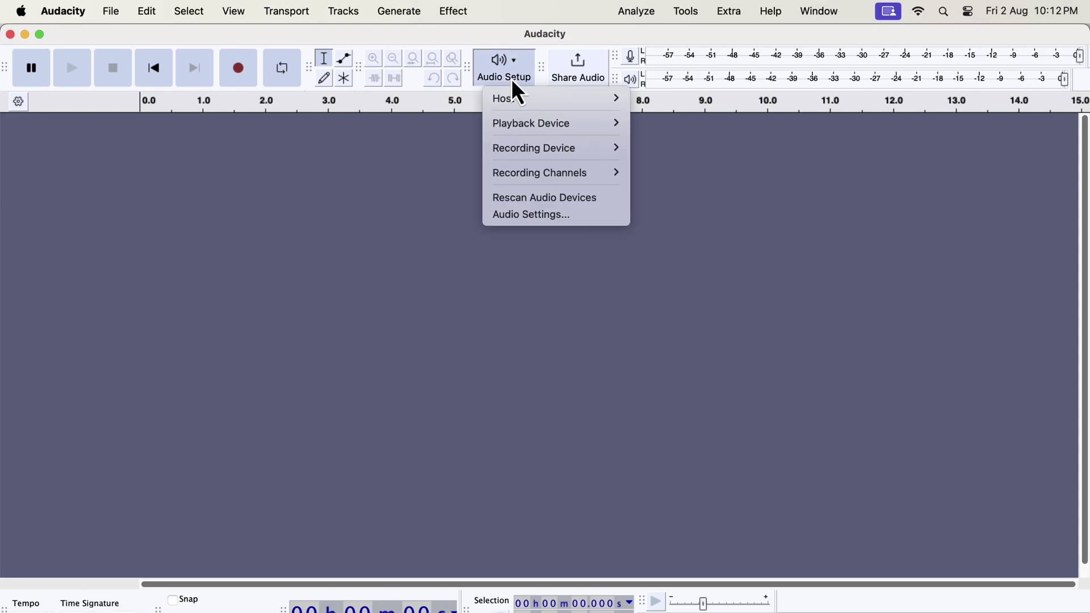
{"action": "mouse_move", "coordinate": [517, 147]}
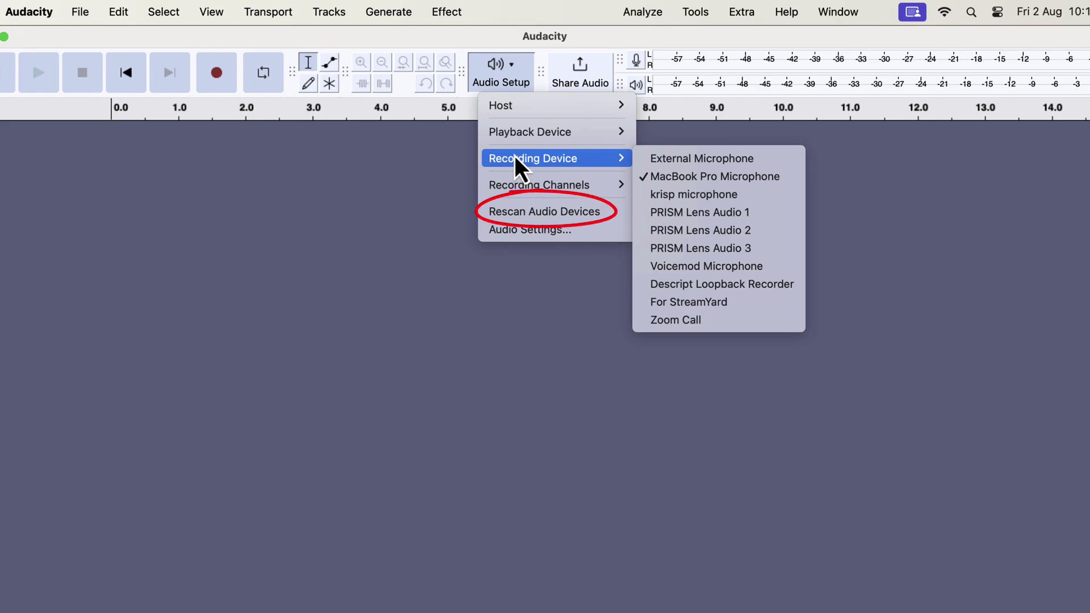
Rescan audio devices and check that Scarlett 2i2 USB now appears under Recording Device
{"action": "left_click", "coordinate": [525, 214]}
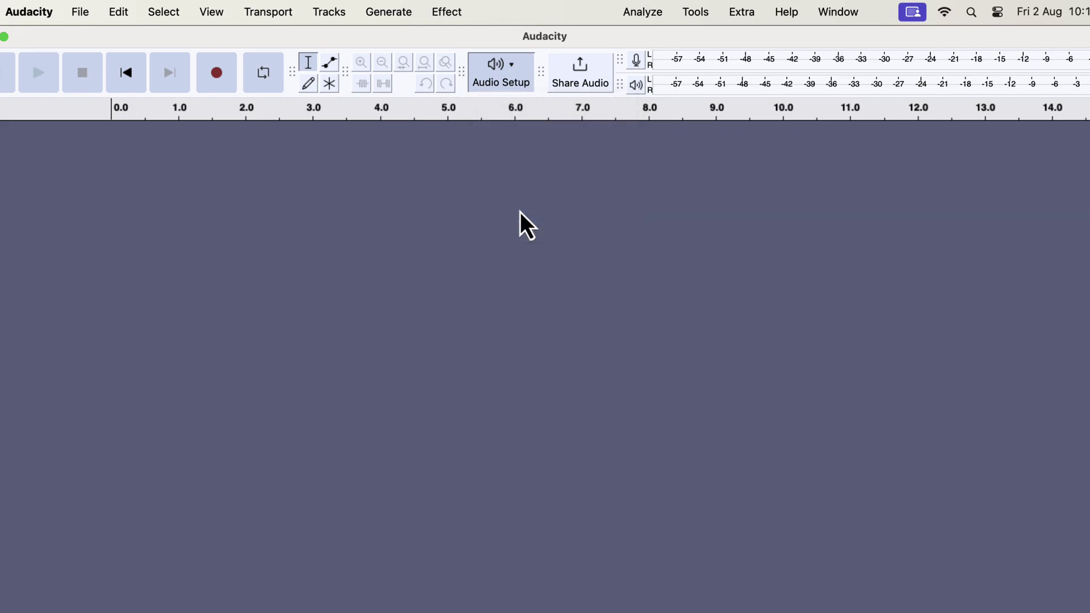
{"action": "left_click", "coordinate": [506, 85]}
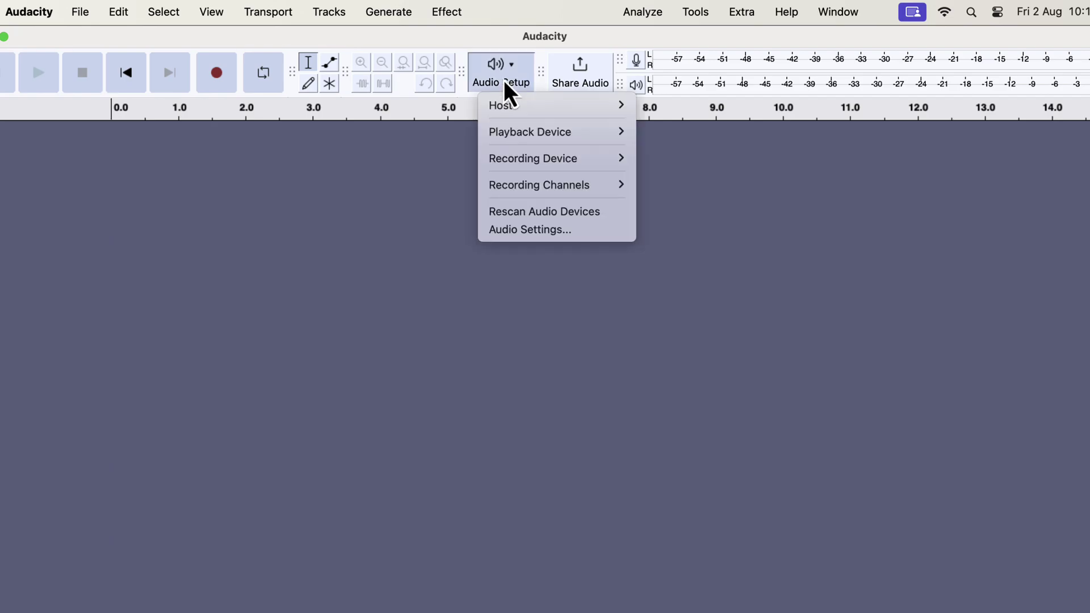
{"action": "mouse_move", "coordinate": [523, 163]}
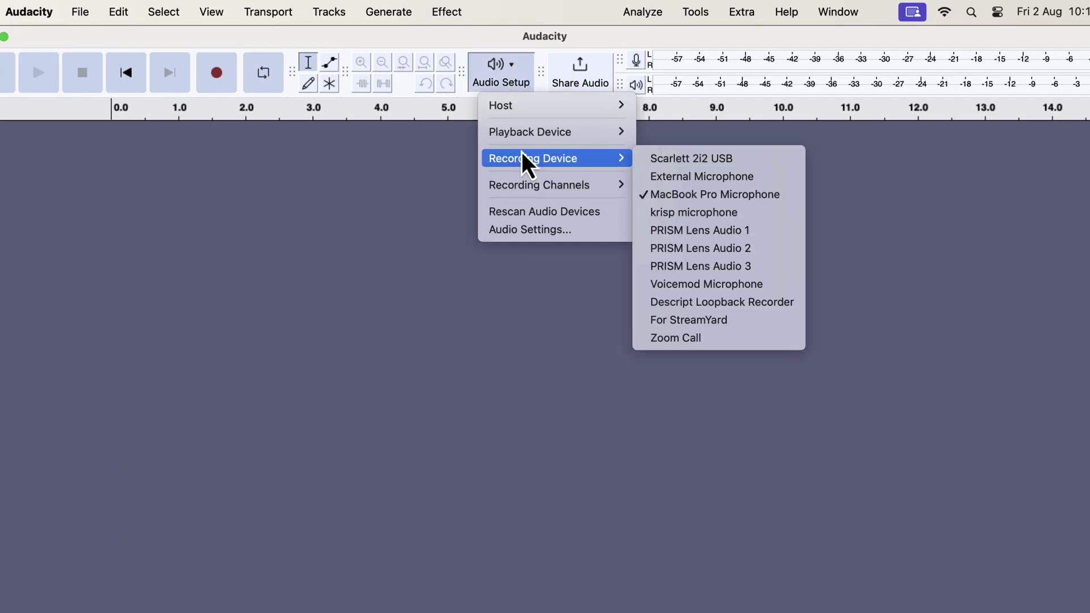